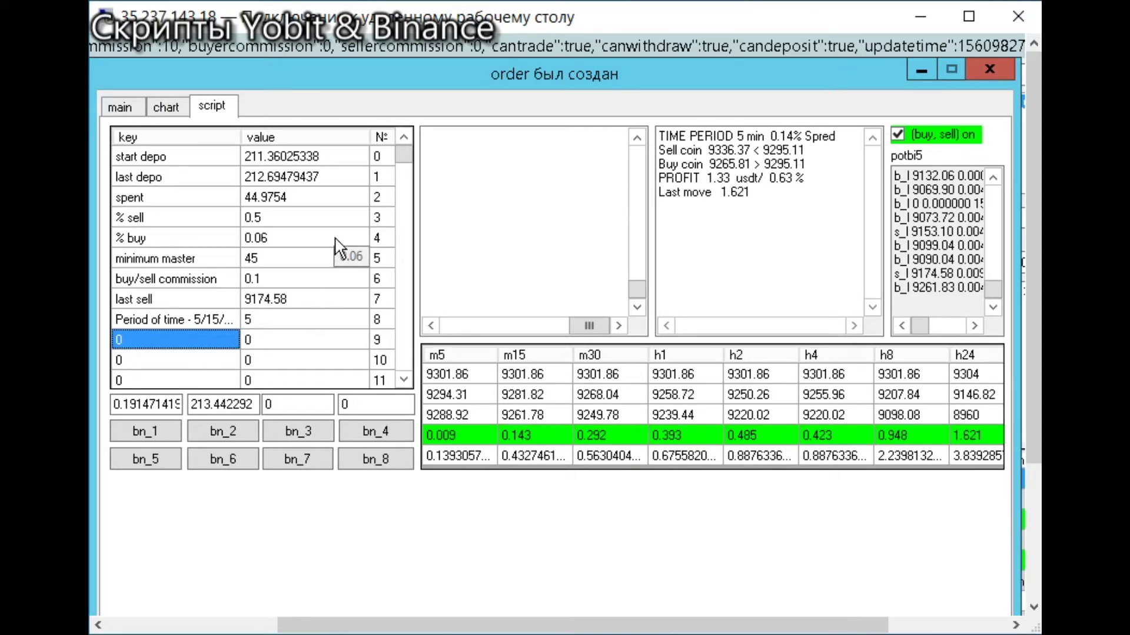
click(257, 262)
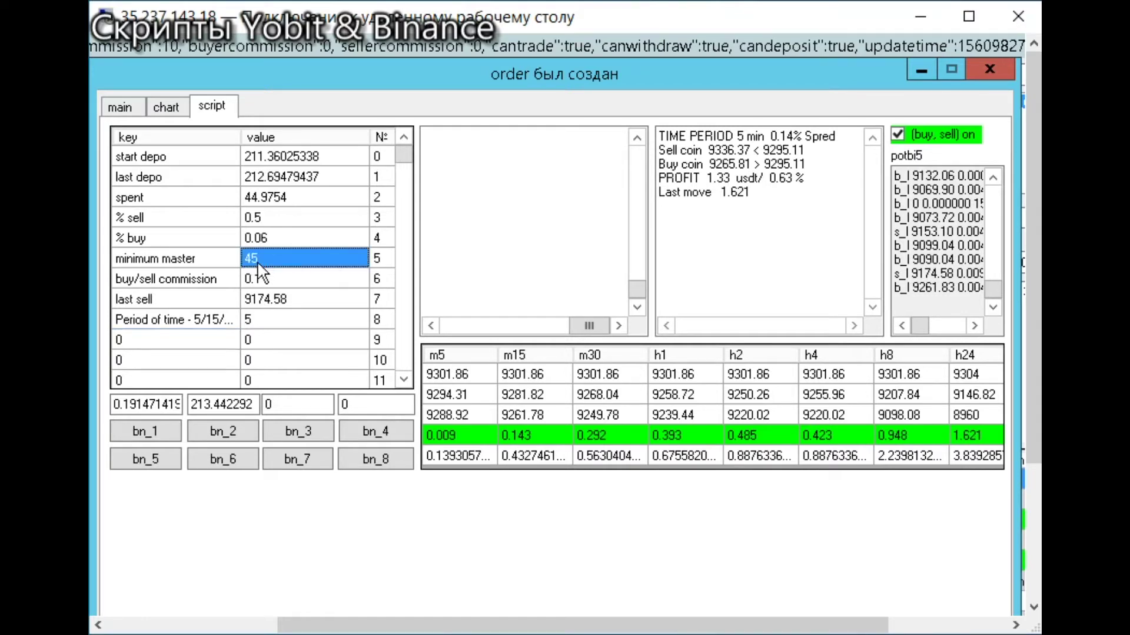
click(205, 264)
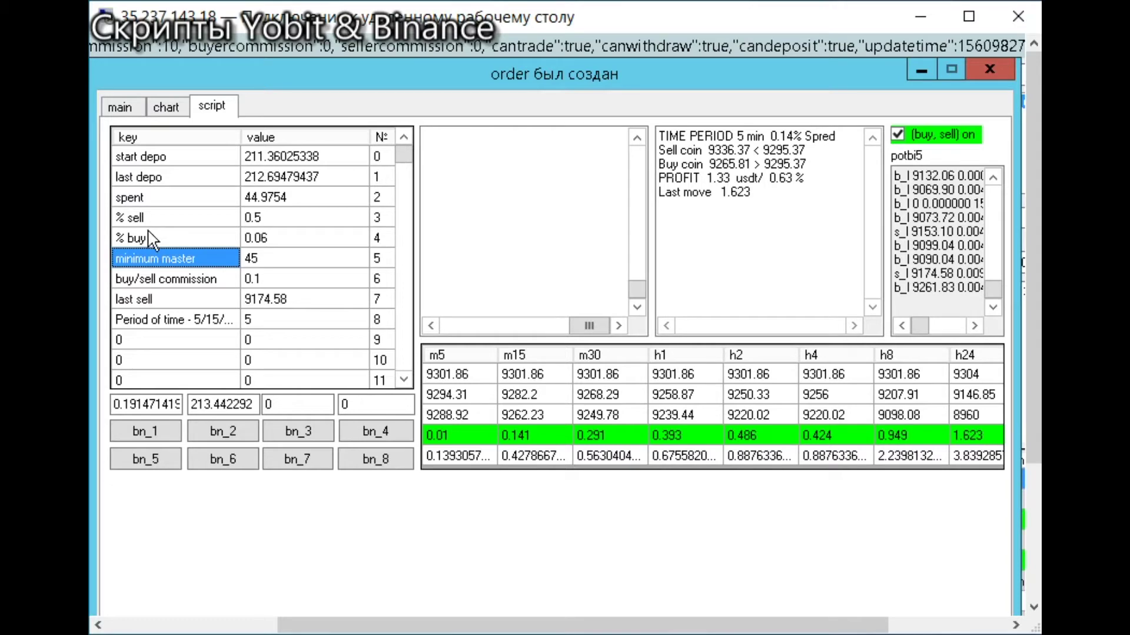
click(152, 357)
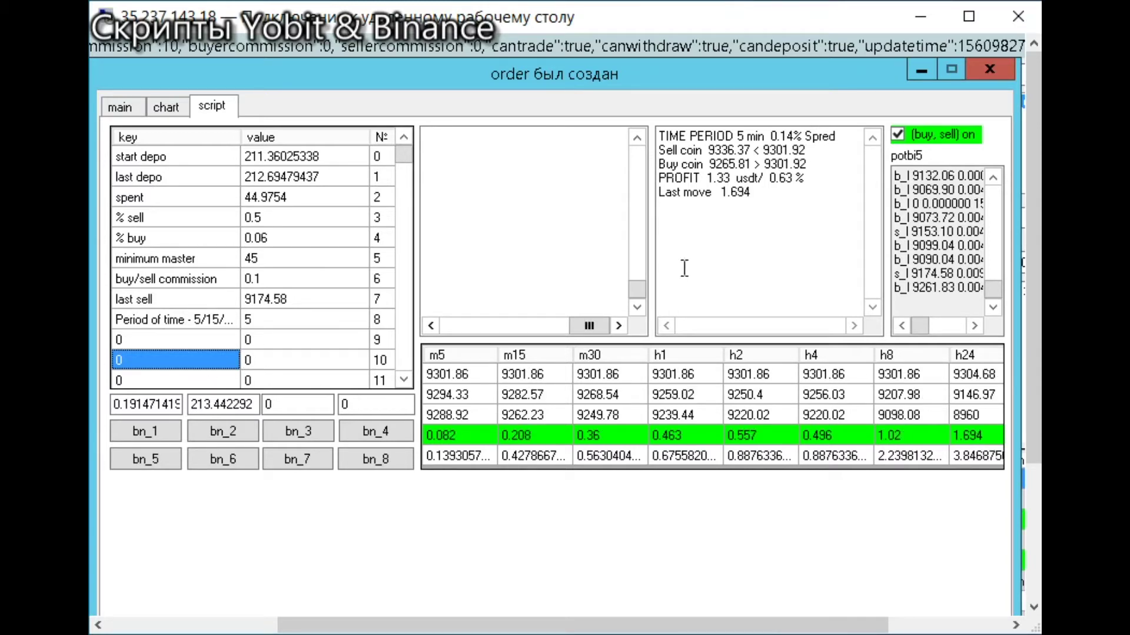
Switch (buy, sell) off and copy all nine lines of code from Очистка.js in Notepad++
click(896, 133)
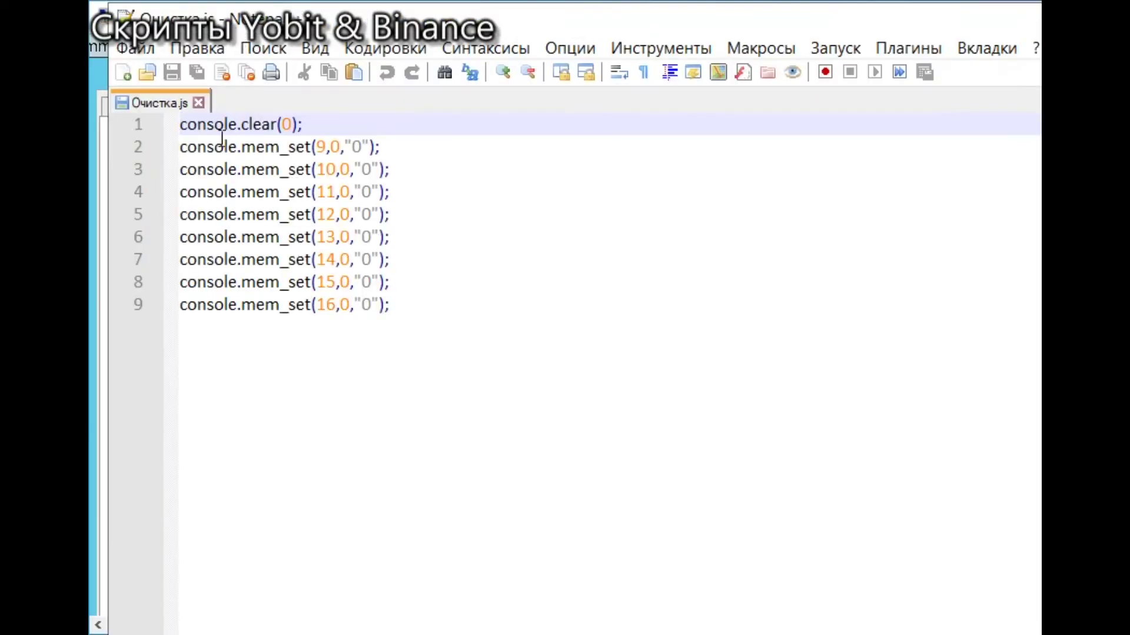
drag(179, 124, 412, 306)
right_click(279, 249)
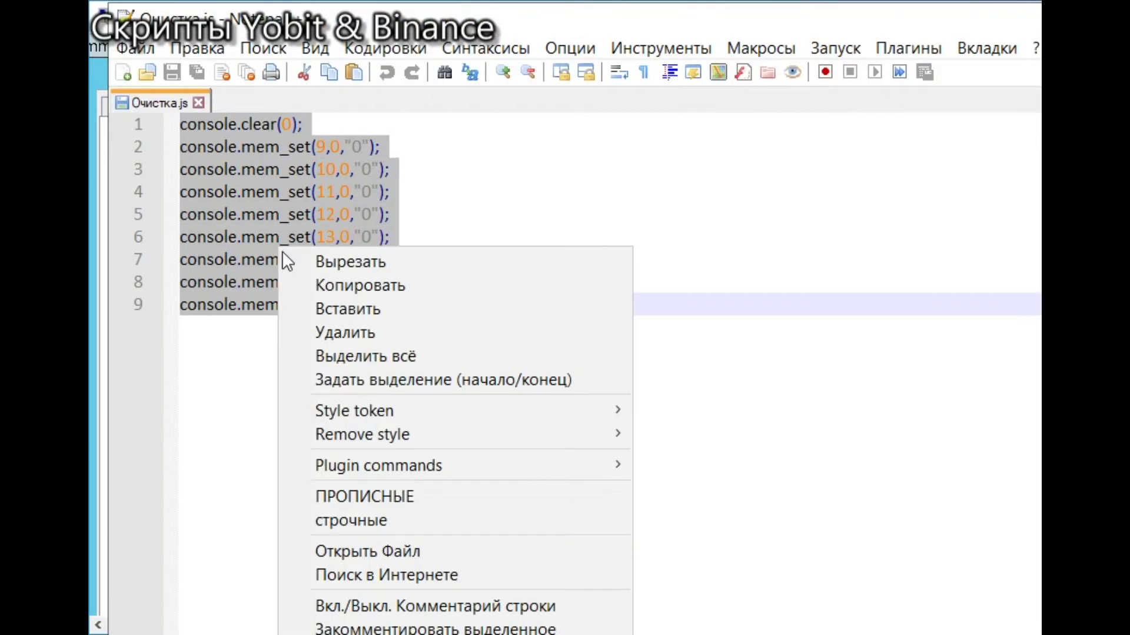
click(320, 288)
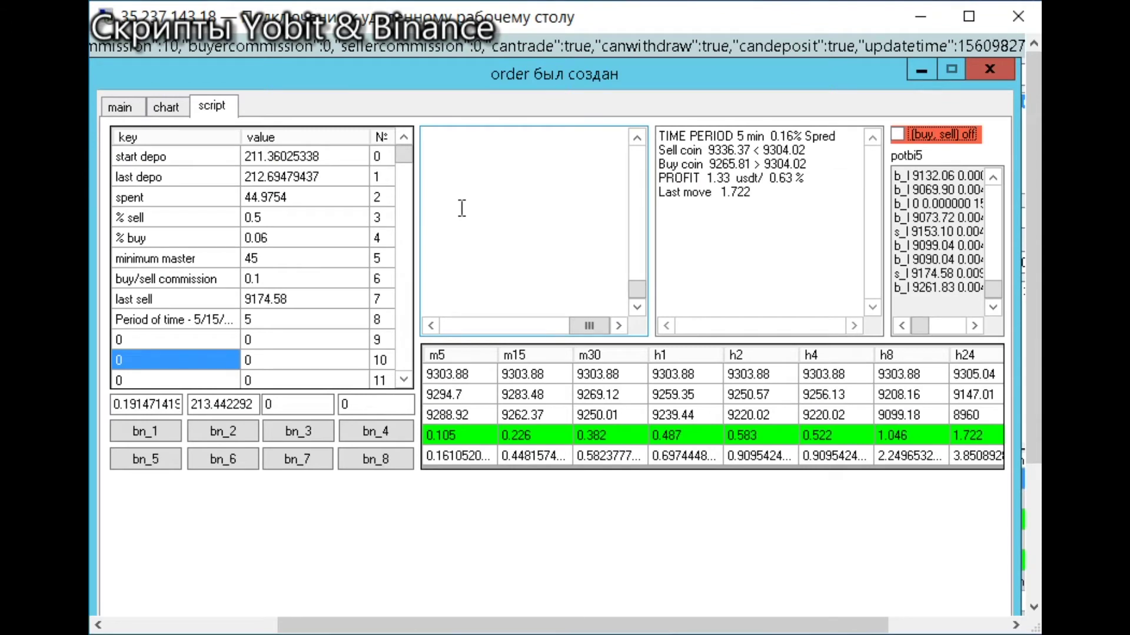
Delete all existing code from the trading bot's script editor
right_click(462, 207)
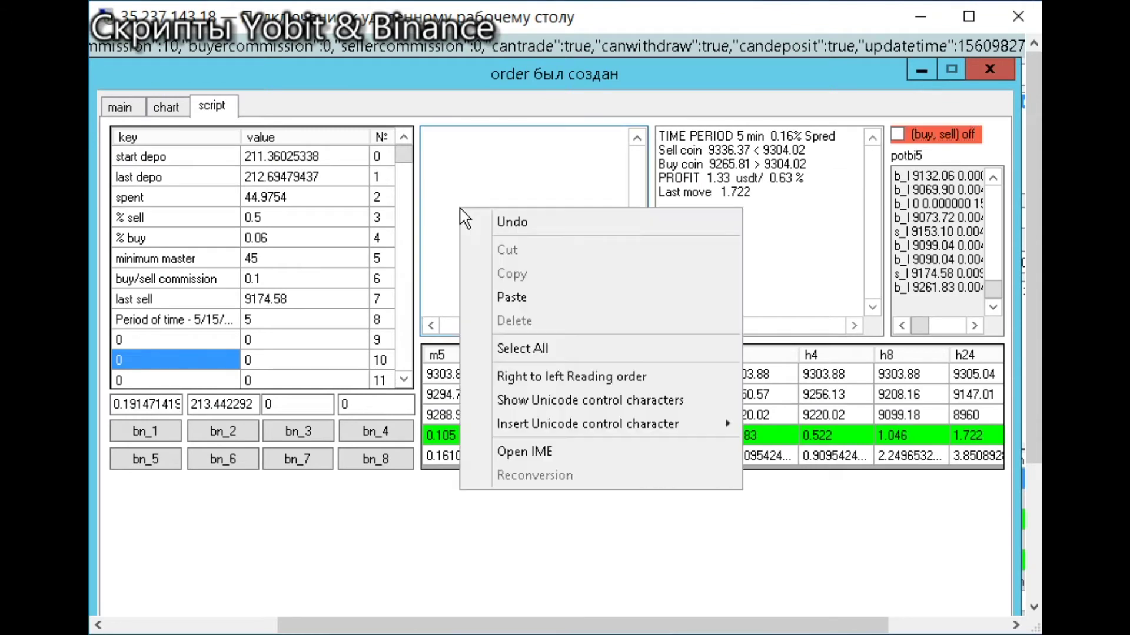
click(509, 348)
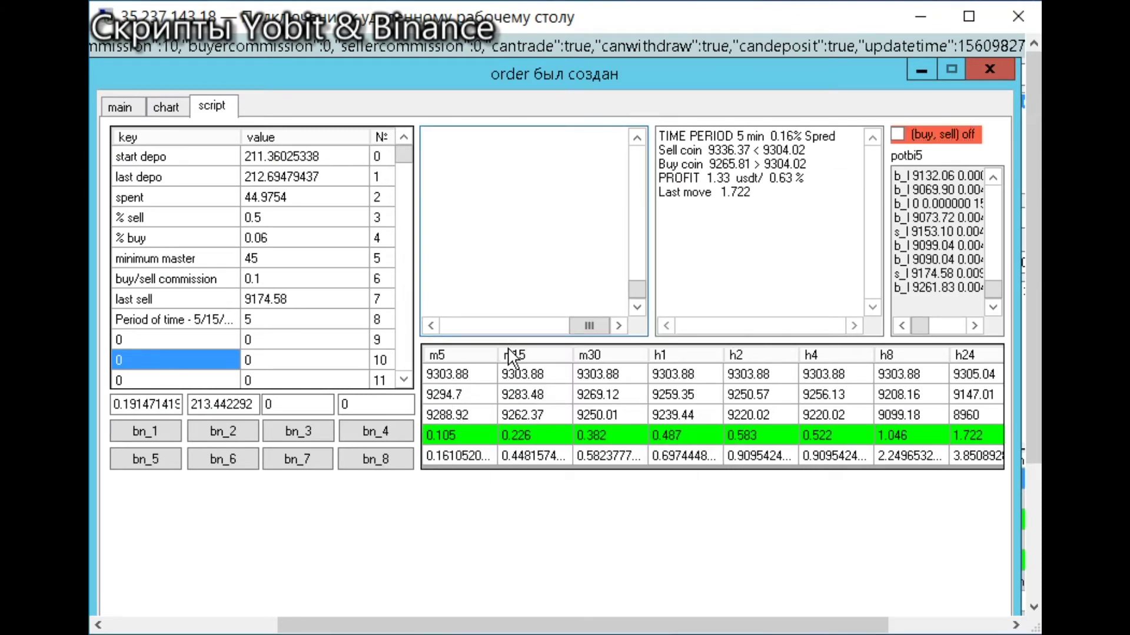
key(Delete)
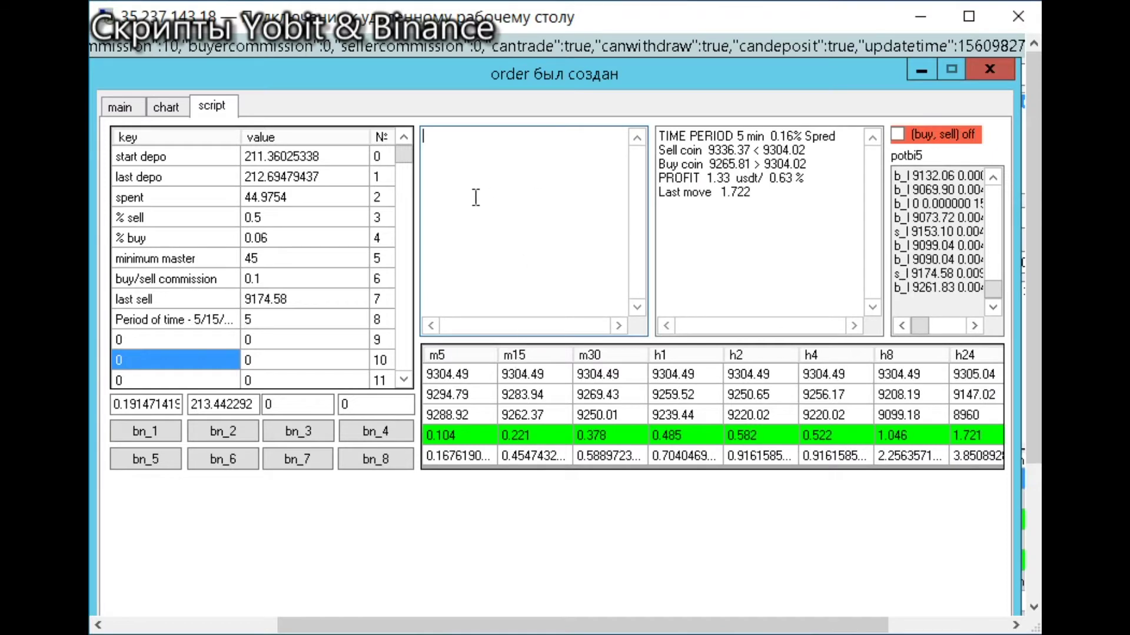
Paste the copied cleanup code into the empty script editor and run it by switching (buy, sell) on and back off
right_click(433, 142)
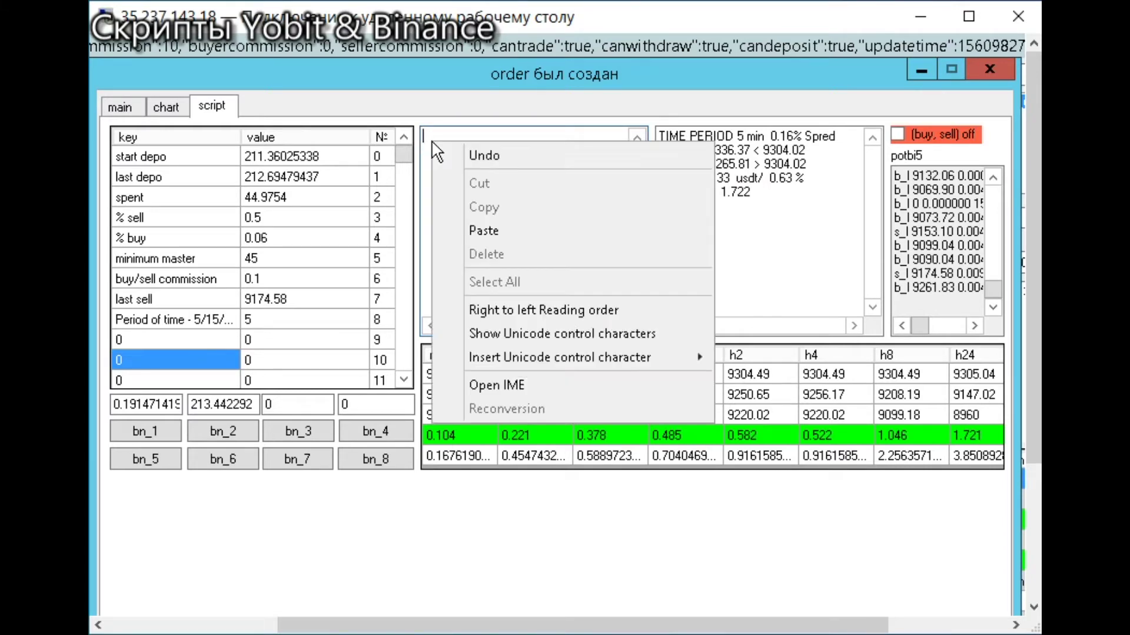
click(478, 229)
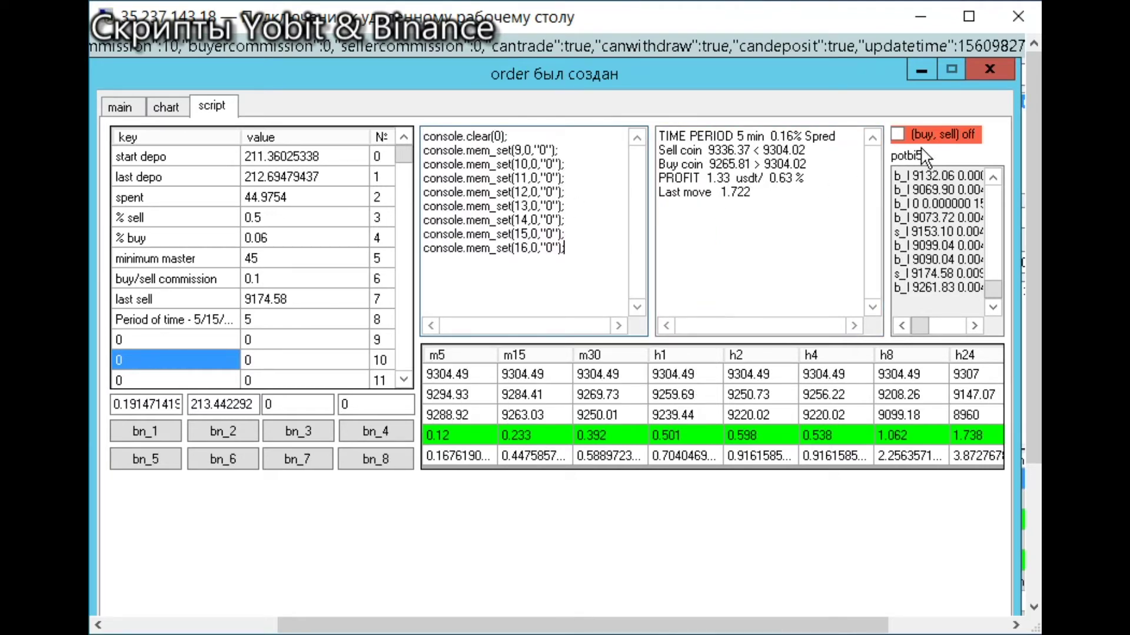
click(897, 135)
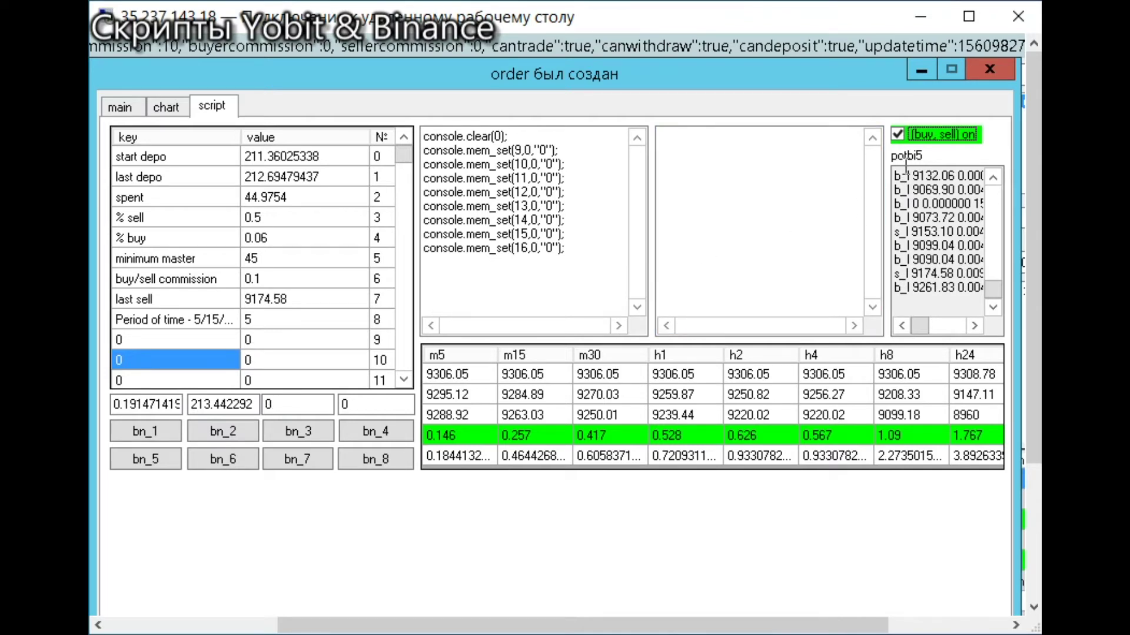
click(897, 136)
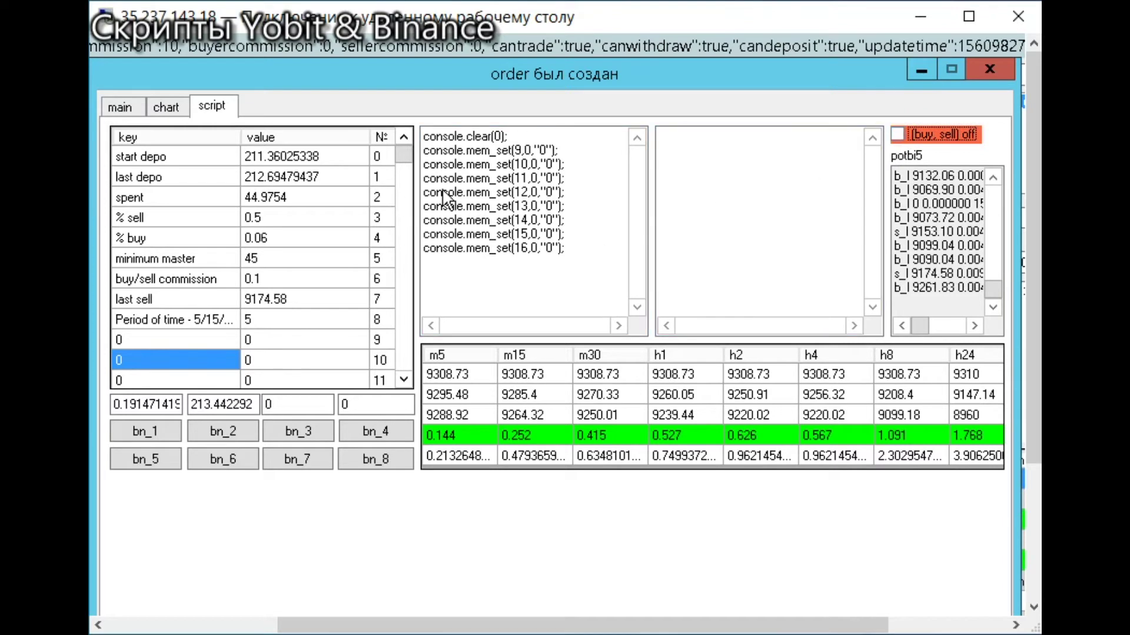
Remove the whole console.clear and console.mem_set cleanup code from the script editor
right_click(484, 178)
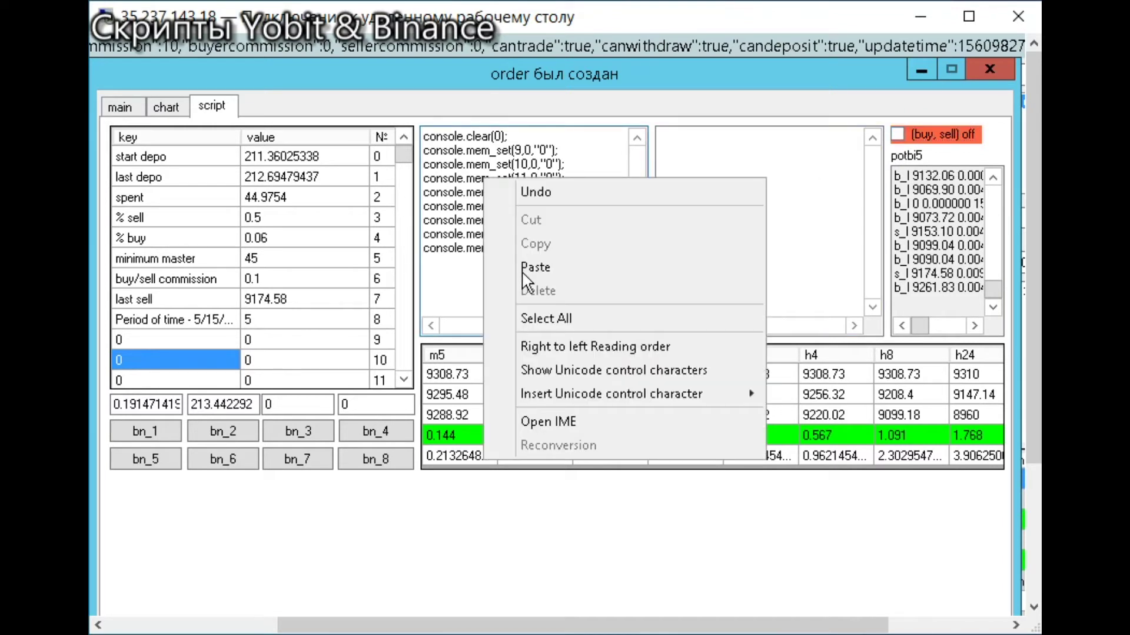
click(521, 326)
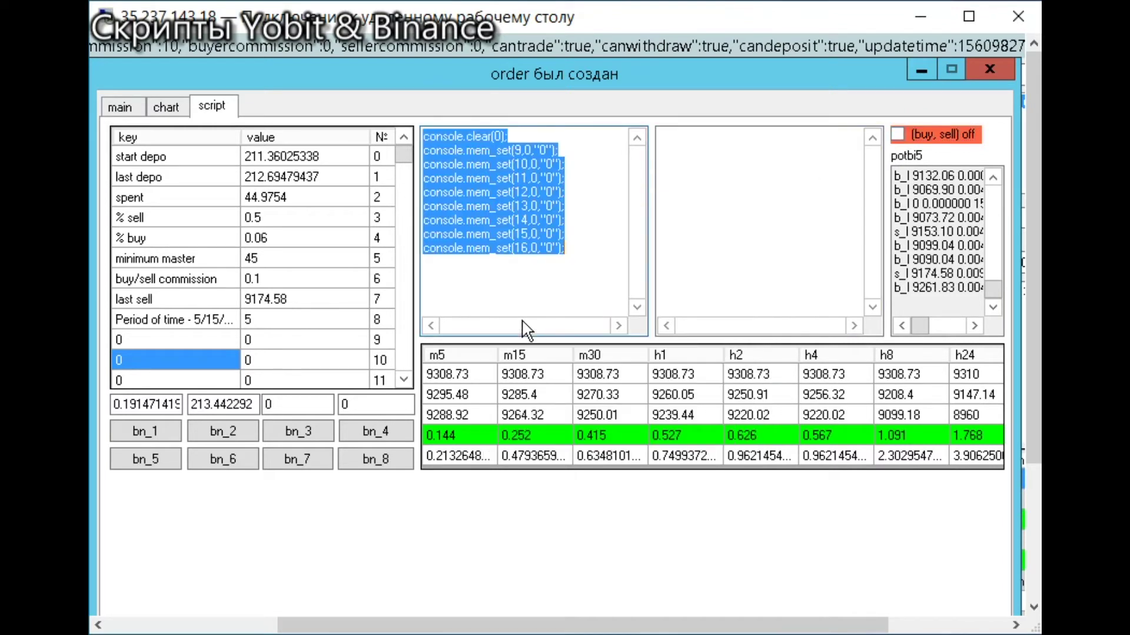
key(Delete)
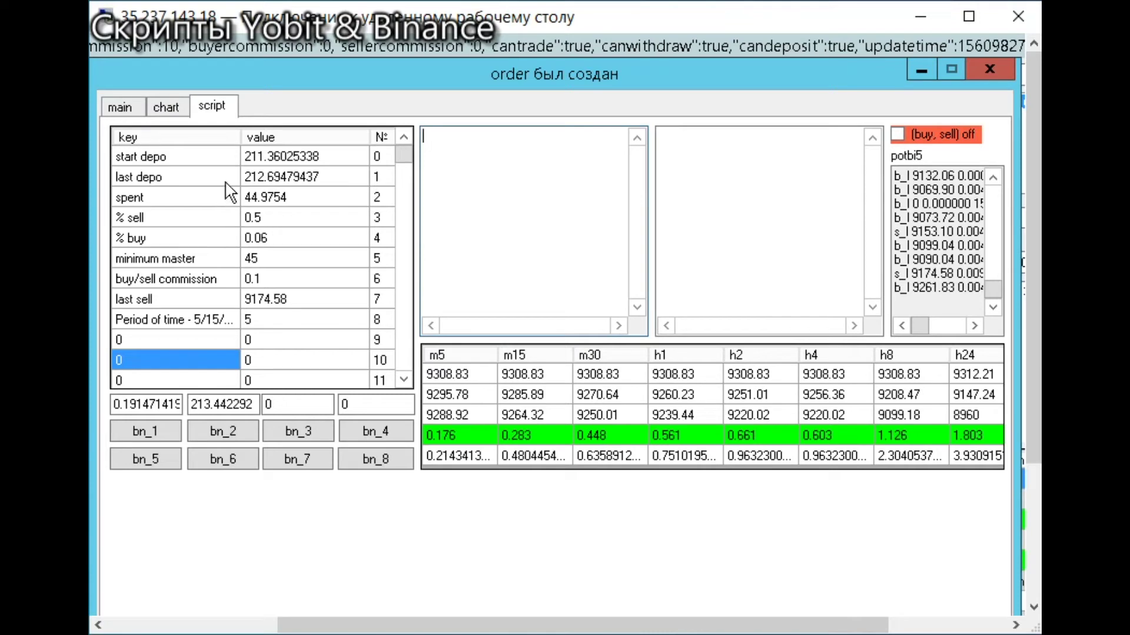
Review the script parameters one by one, from start depo through % sell, % buy, minimum master and commission to last sell
click(279, 159)
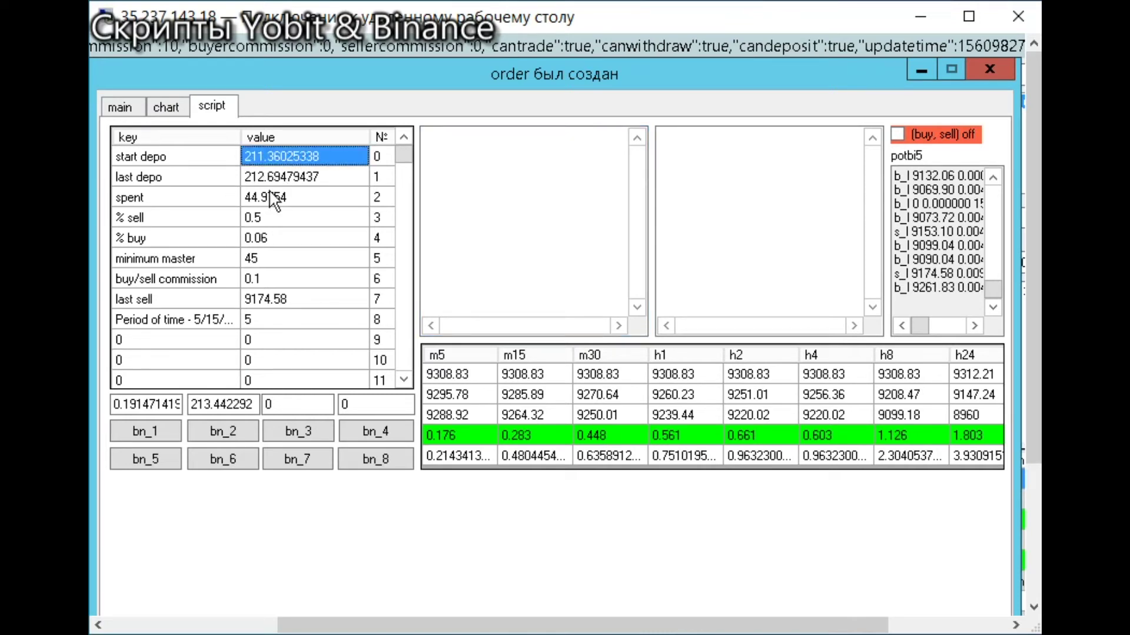
click(280, 179)
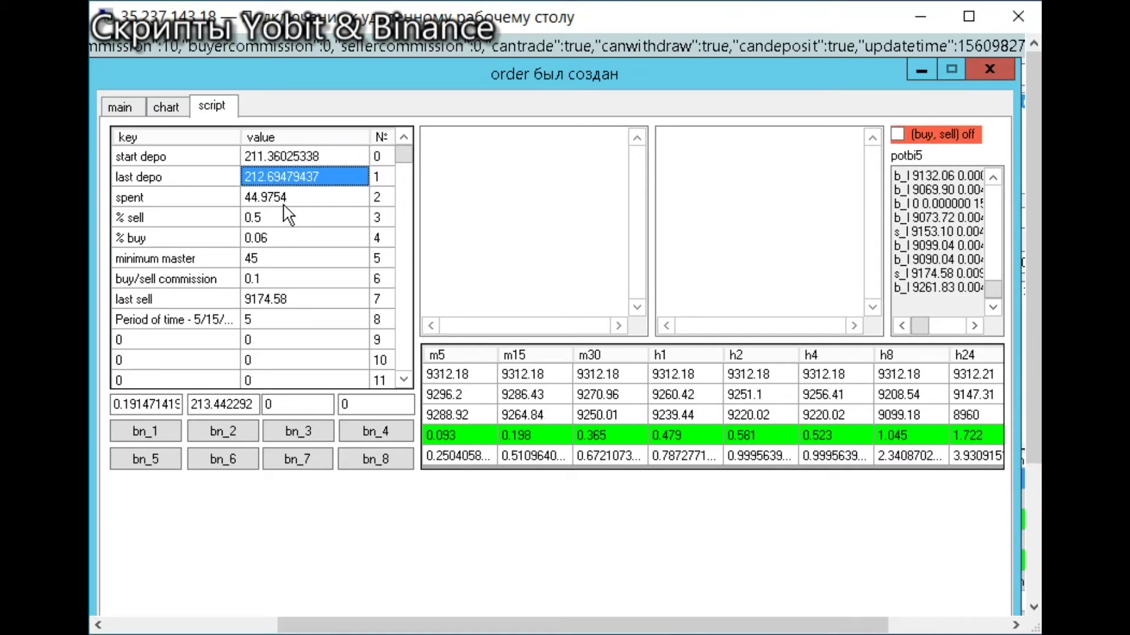
click(288, 200)
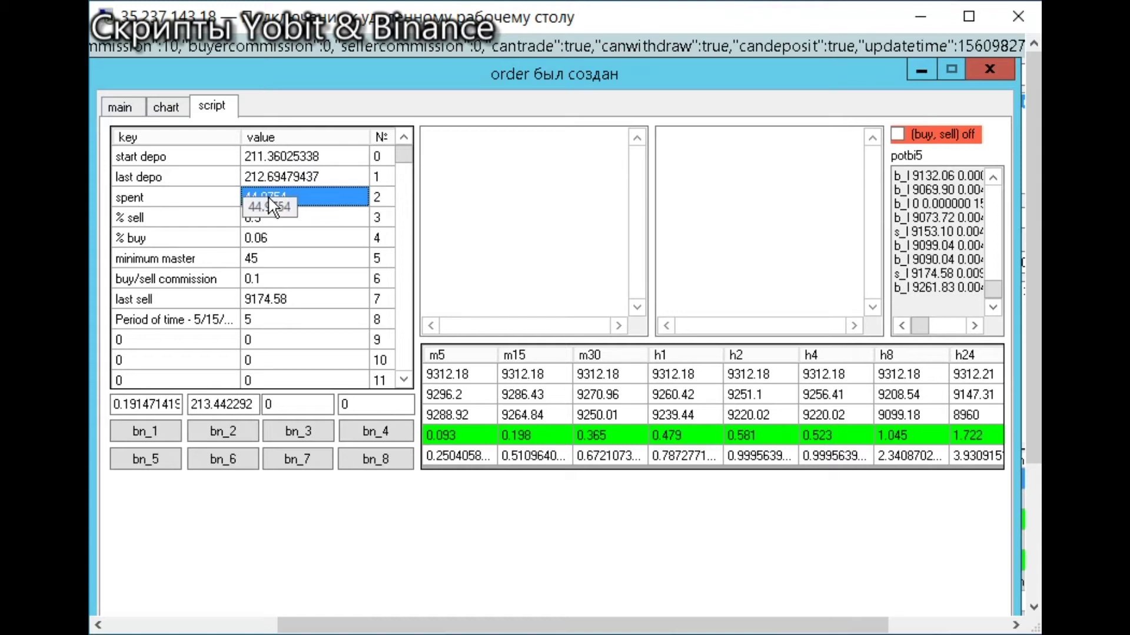
click(187, 215)
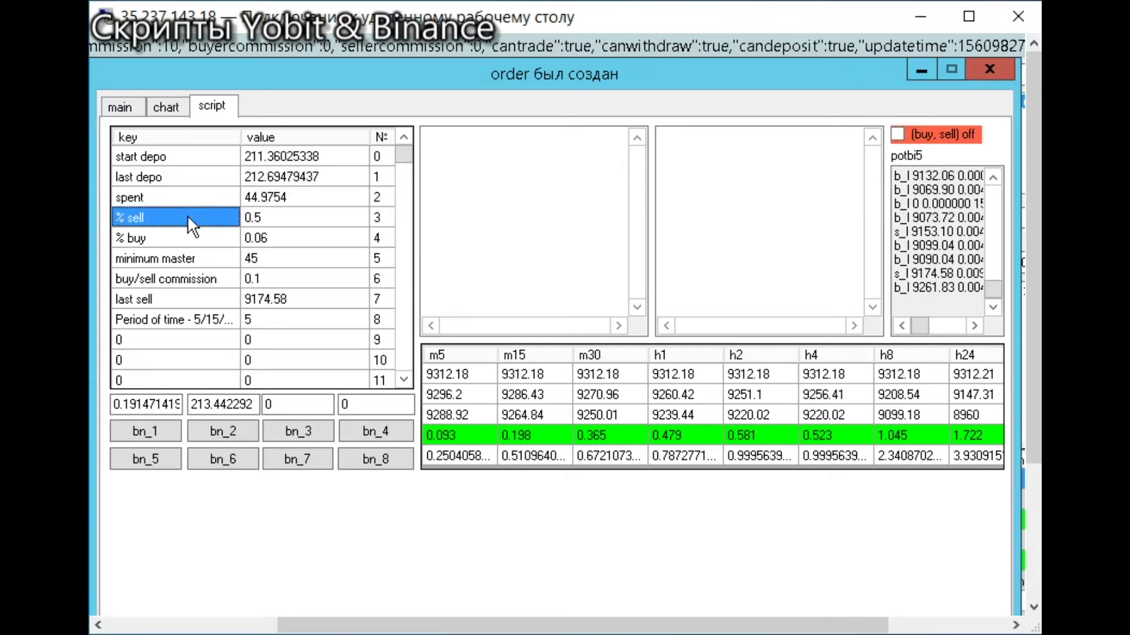
click(266, 219)
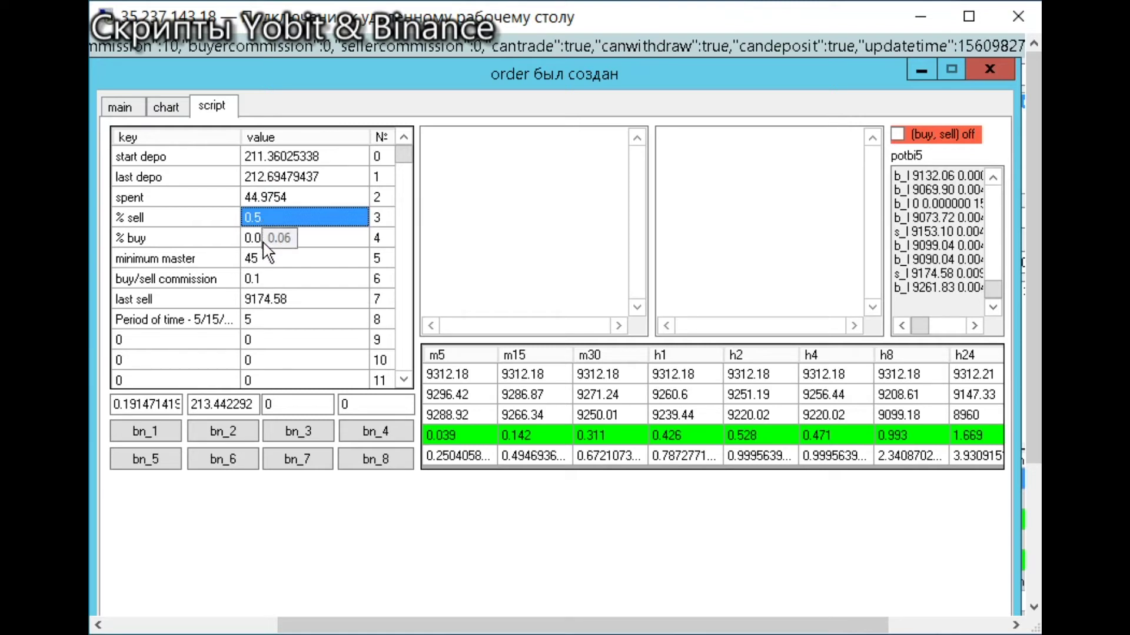
click(263, 243)
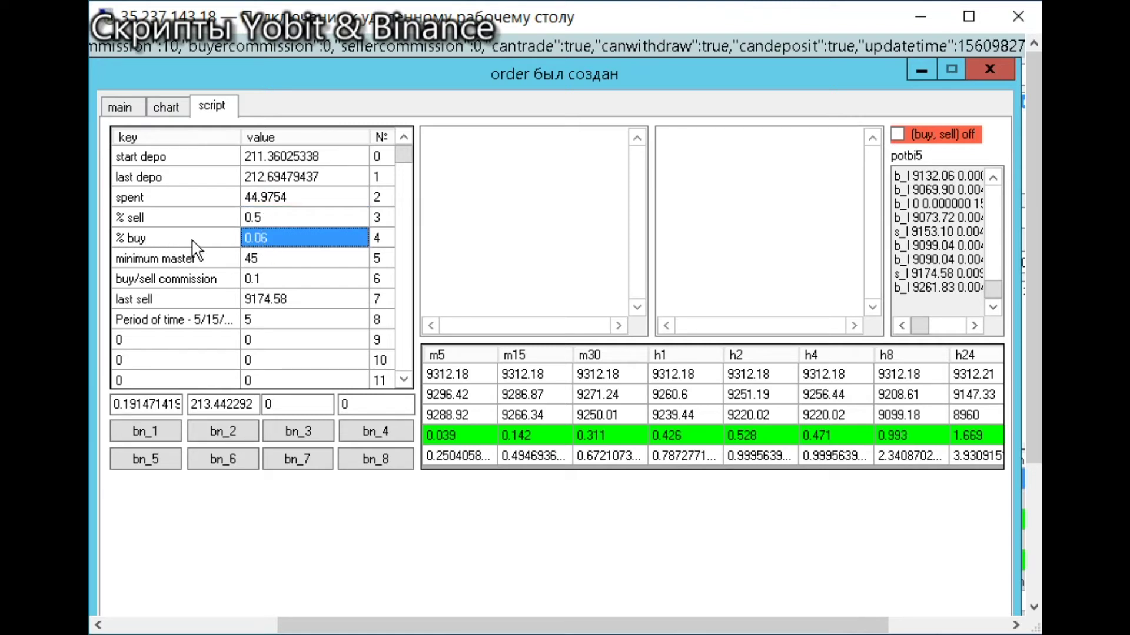
click(260, 265)
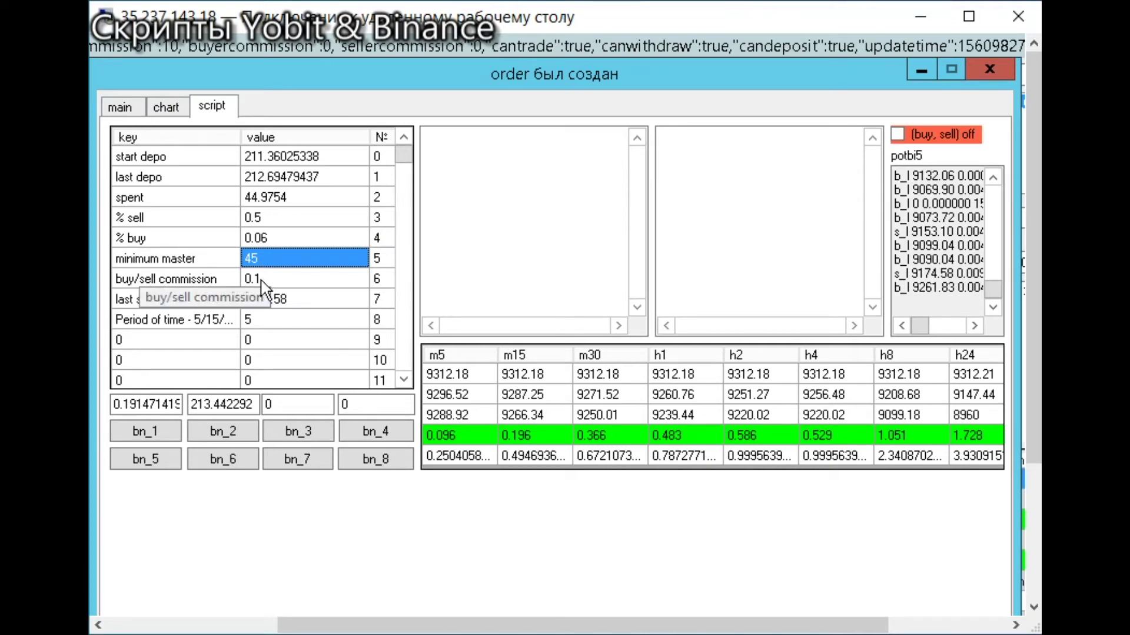
click(261, 280)
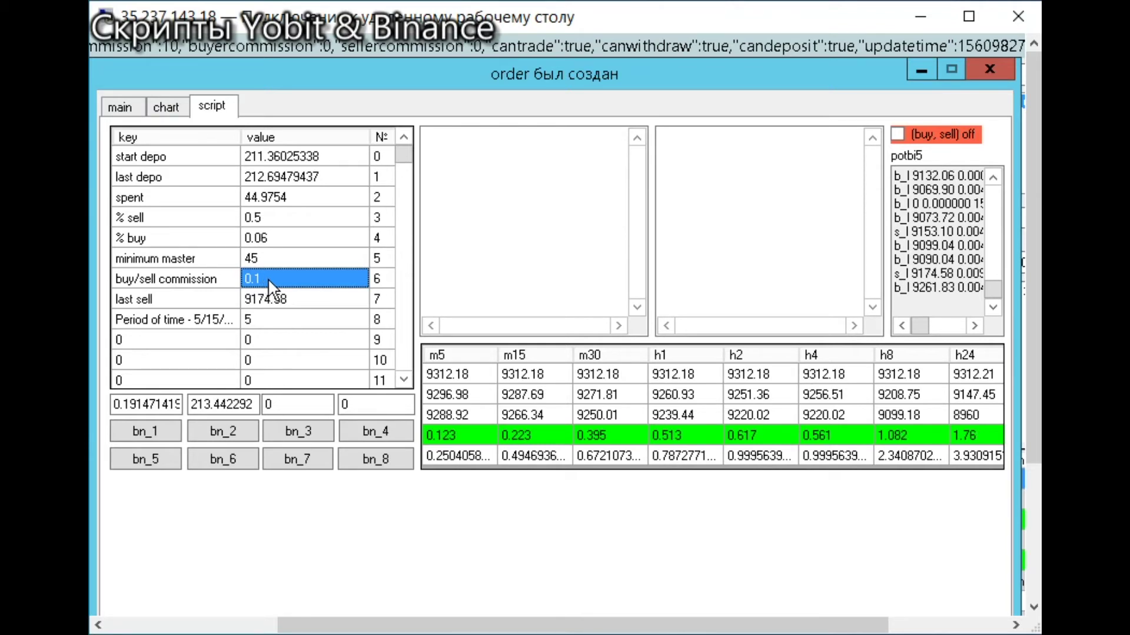
click(149, 304)
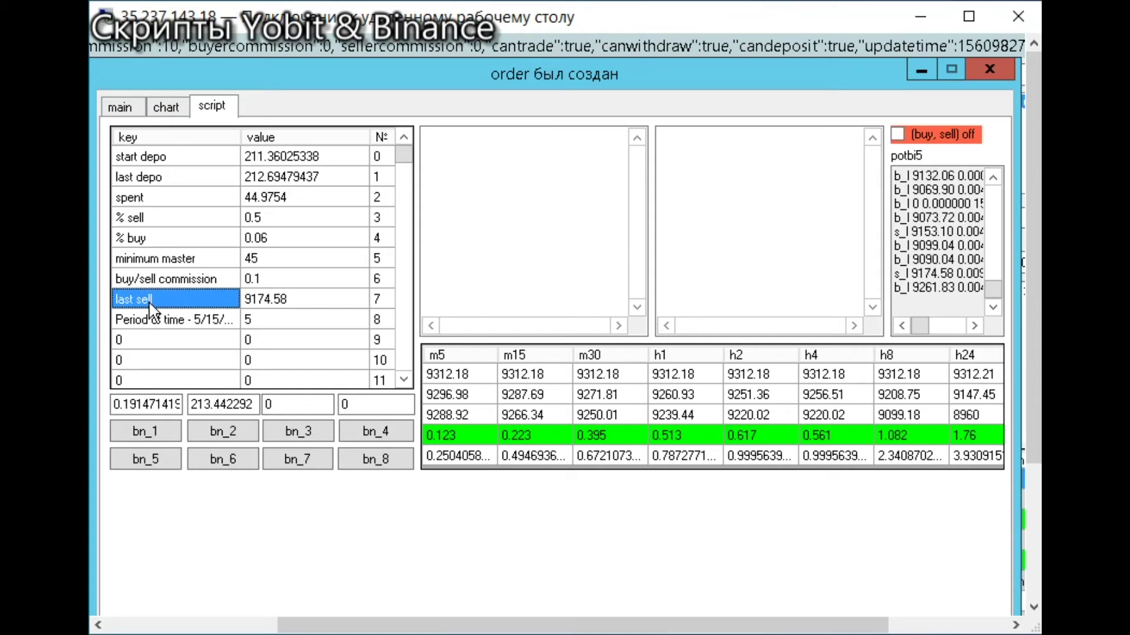
click(285, 301)
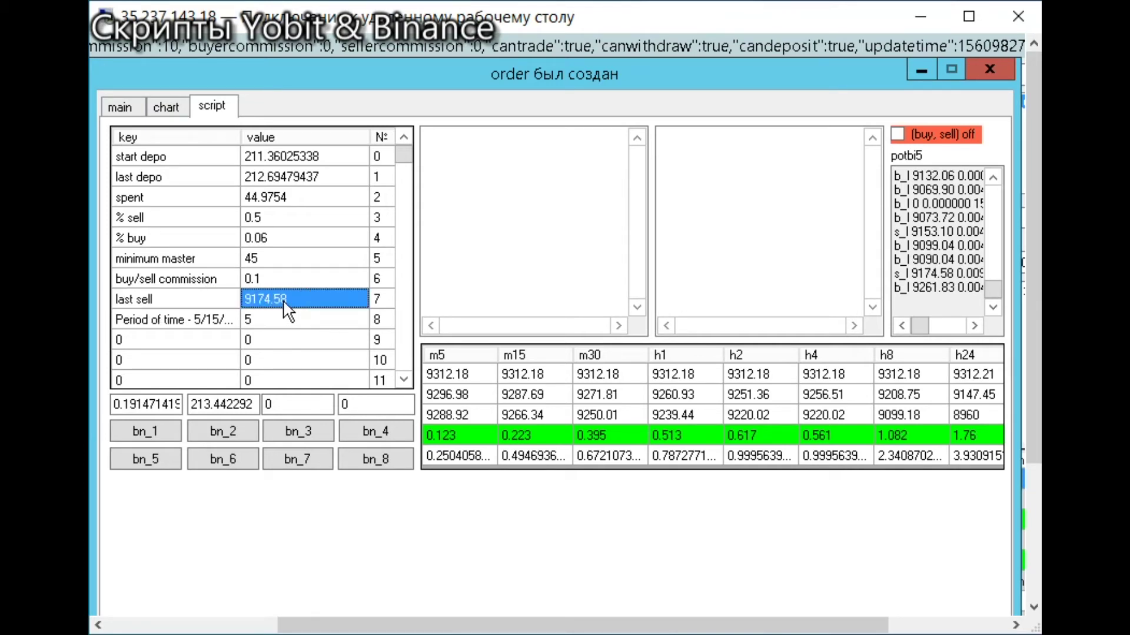
Check the last sell price in the btcusdt trade history, close the history and return to the script parameters
click(125, 109)
click(837, 200)
drag(164, 96, 528, 53)
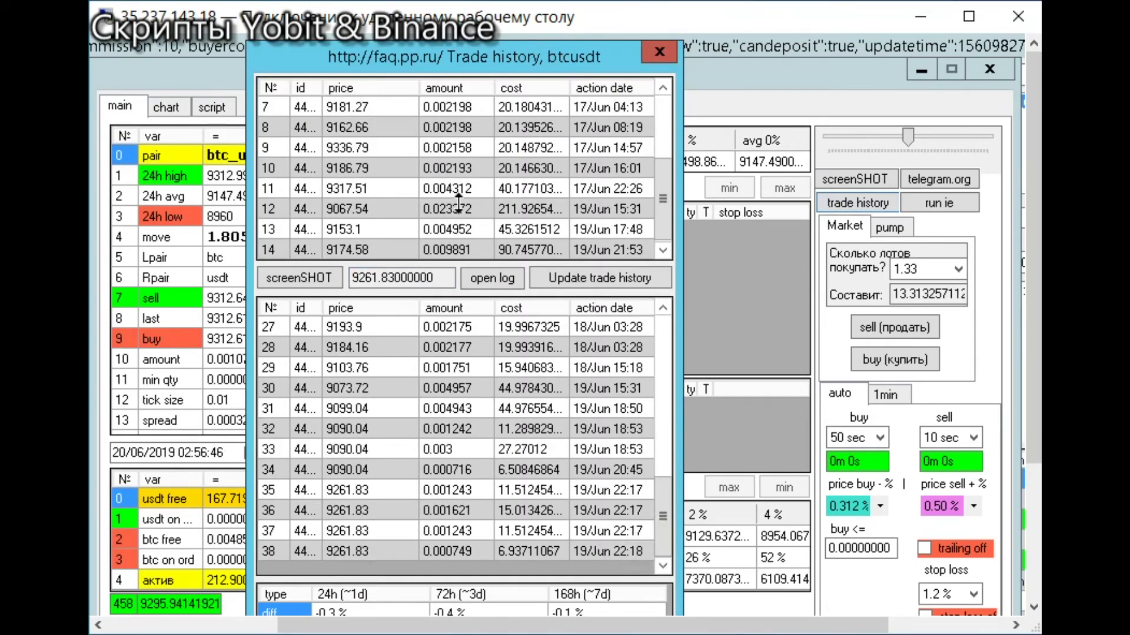
click(660, 50)
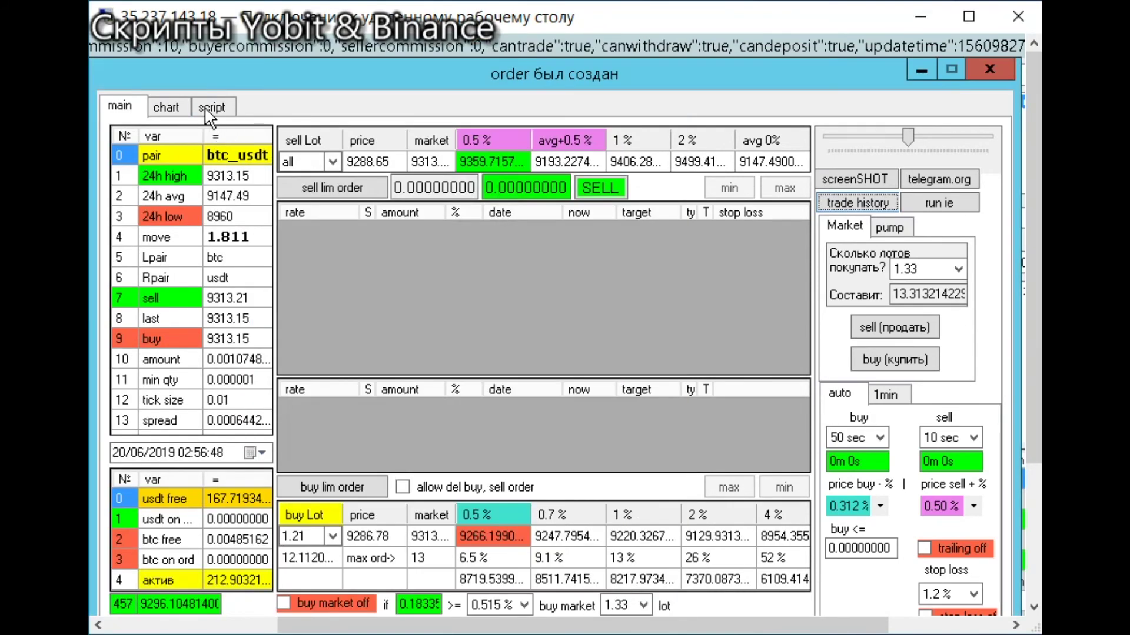
click(211, 109)
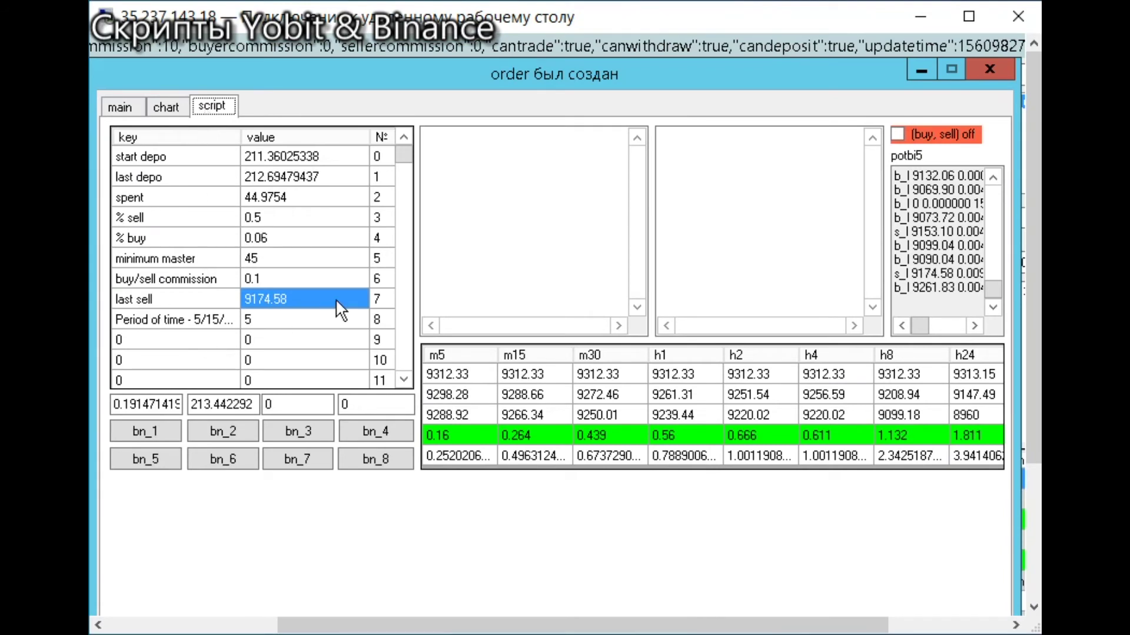
Examine the Period of time parameter and the empty row below it
click(265, 326)
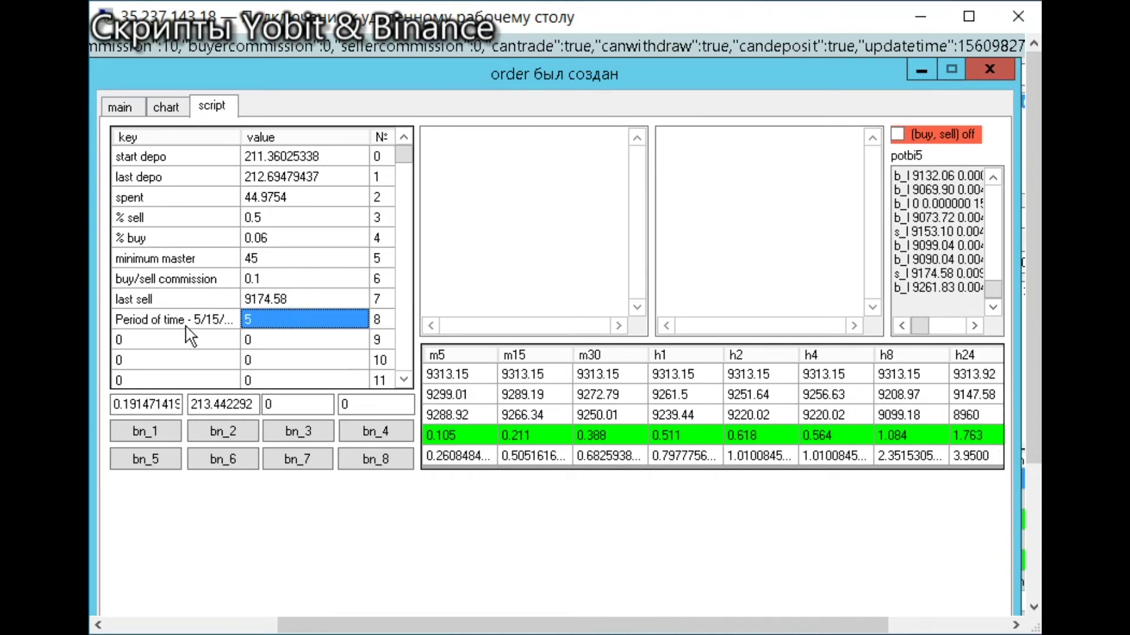
click(166, 319)
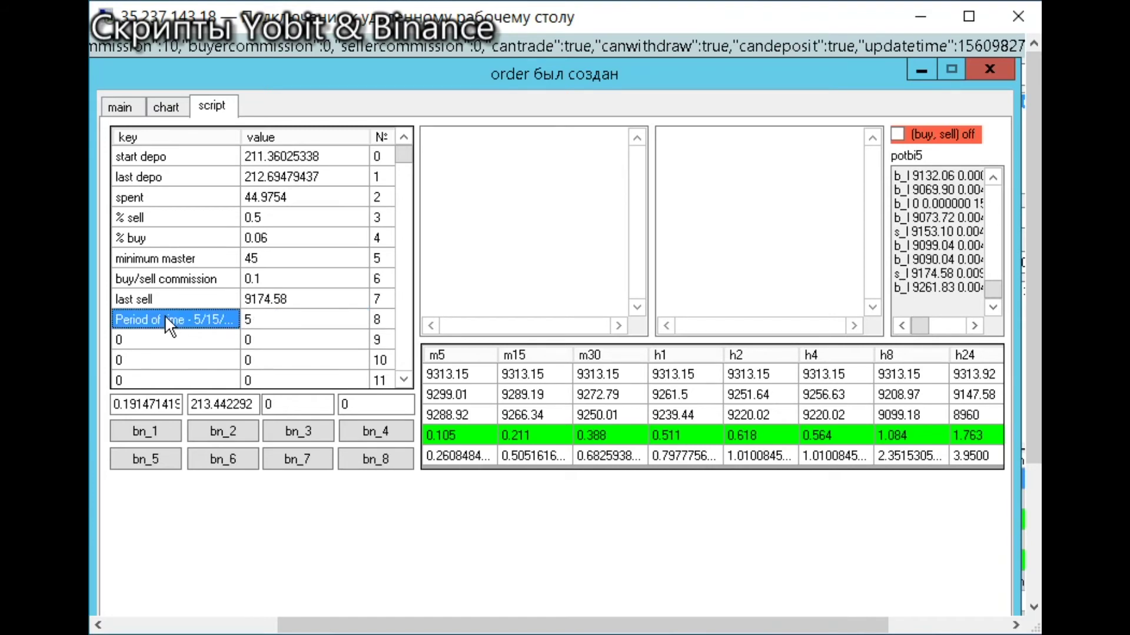
click(153, 346)
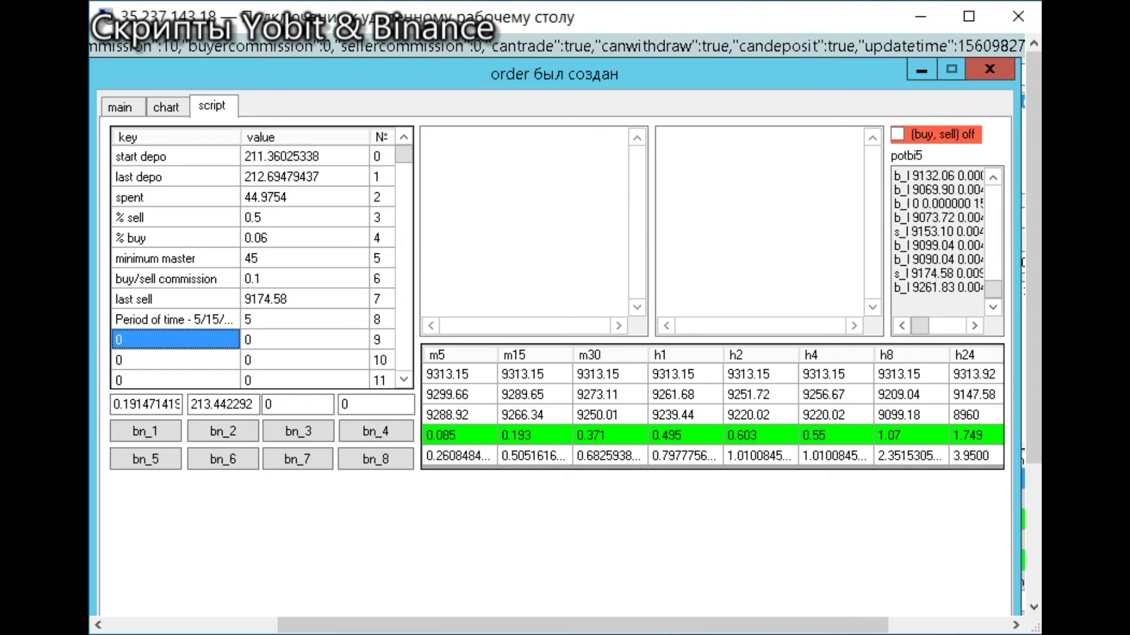
right_click(482, 144)
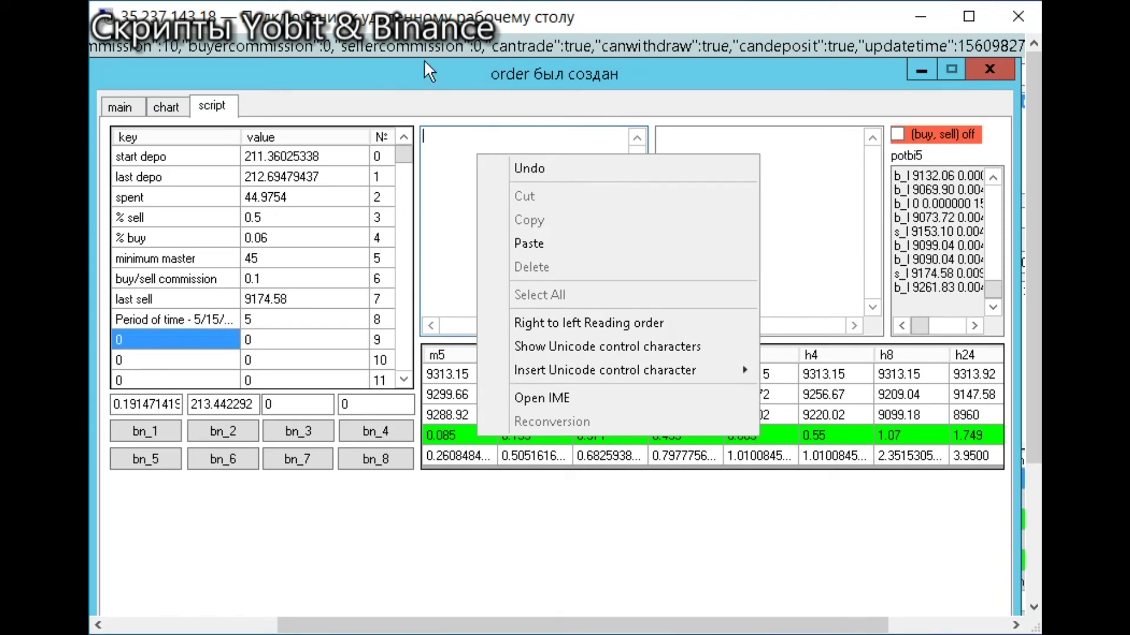
click(463, 192)
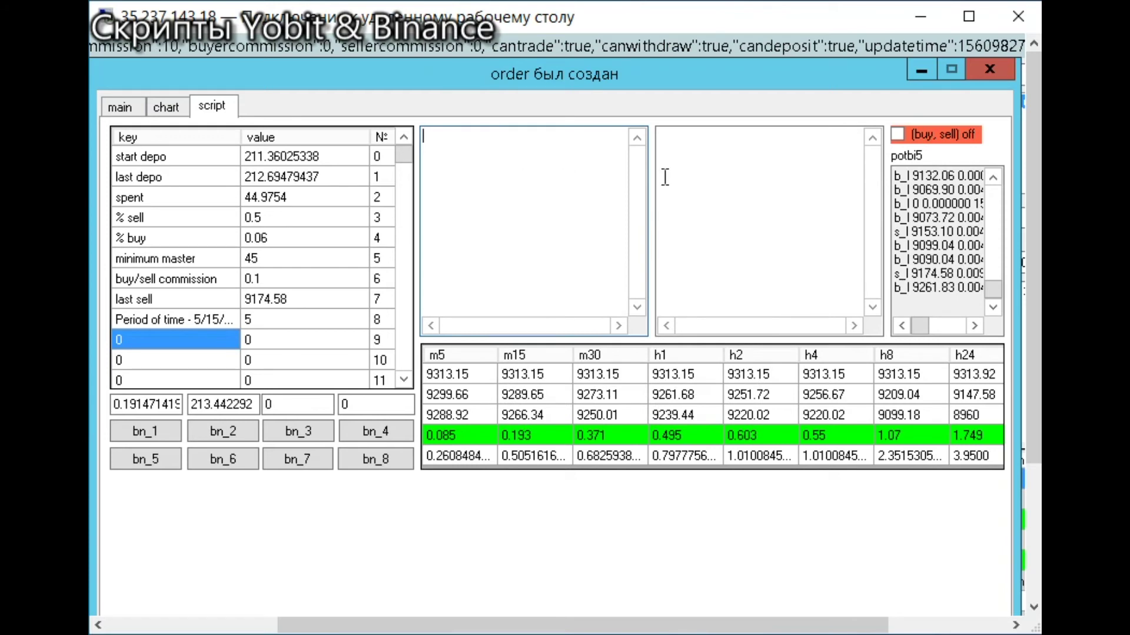
Switch (buy, sell) script execution on and back off
click(898, 135)
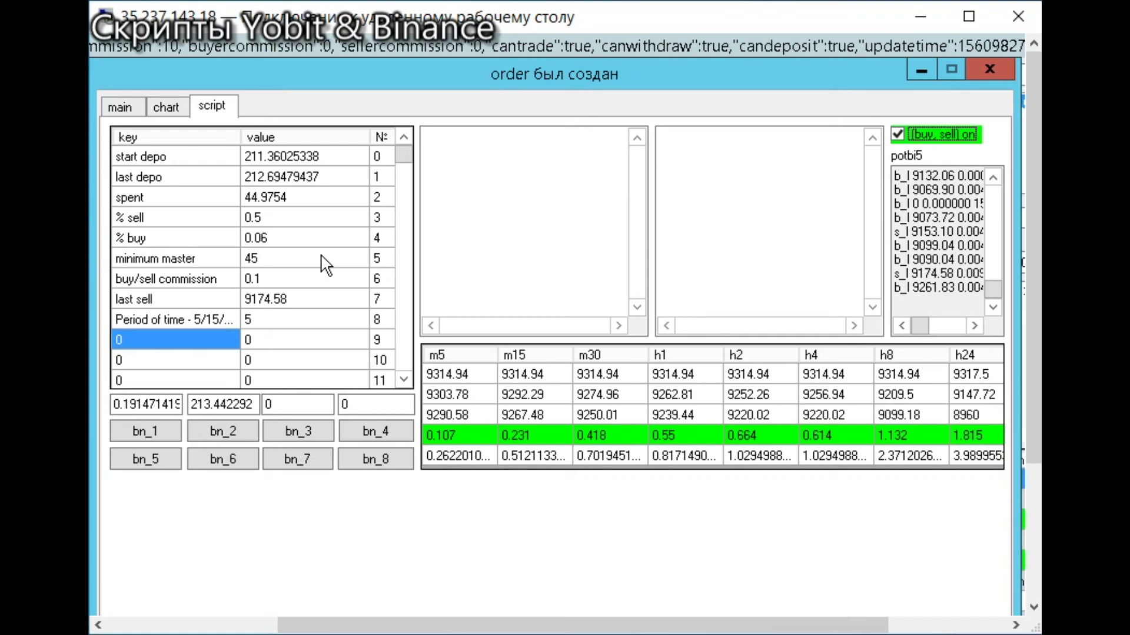
click(281, 258)
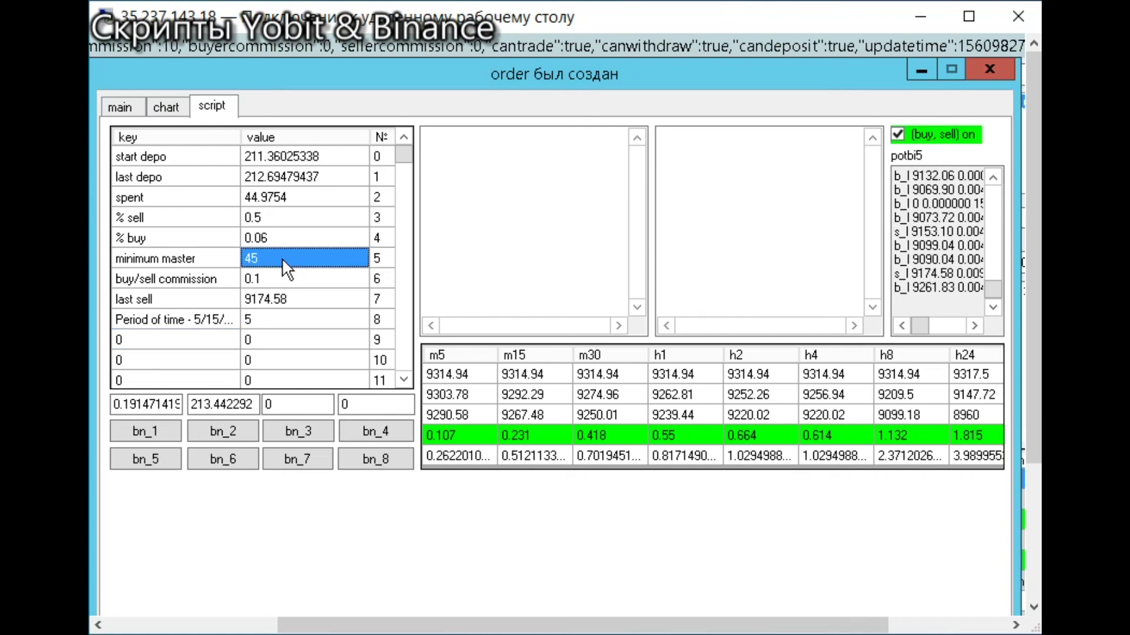
click(898, 136)
click(896, 138)
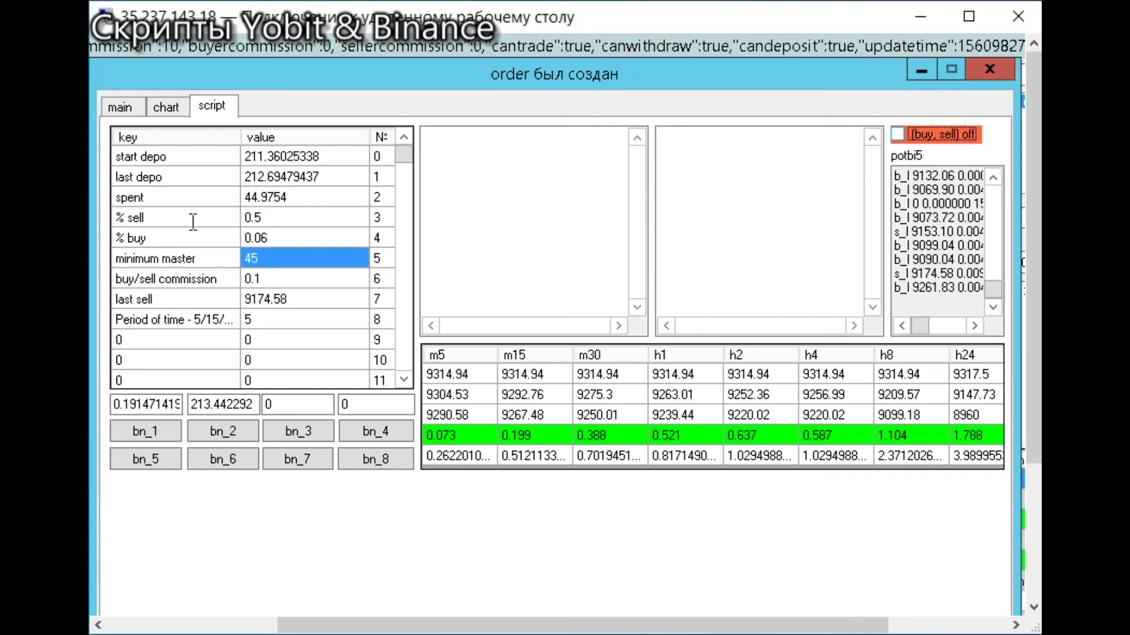